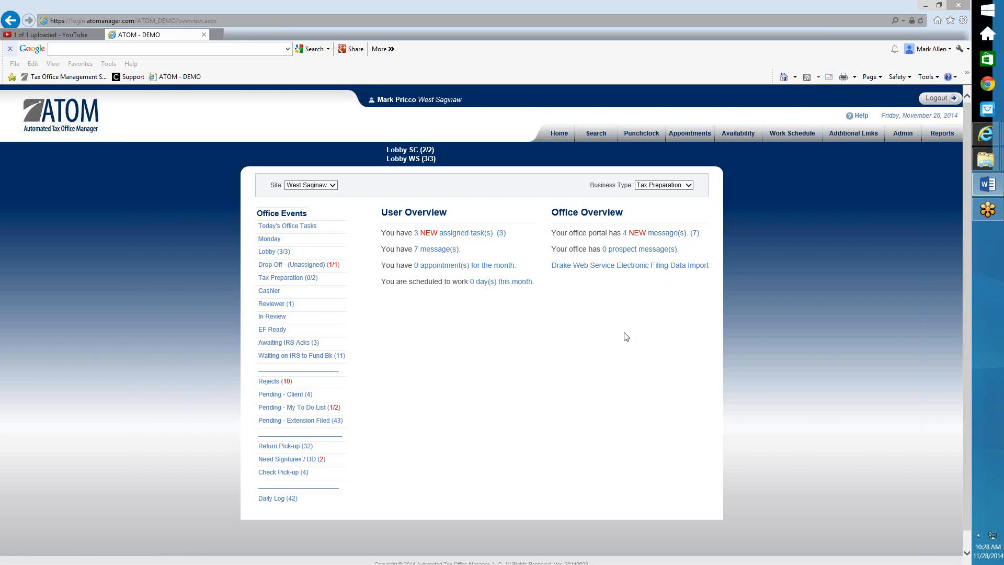
Review the 4 new portal messages in the Received list, then tick Show All Sites
left_click(640, 237)
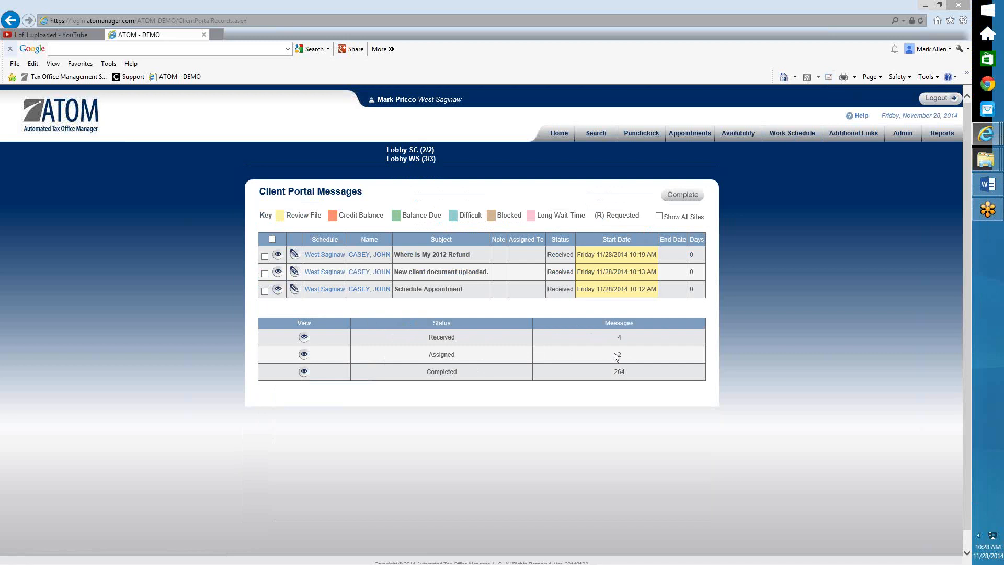
left_click(305, 338)
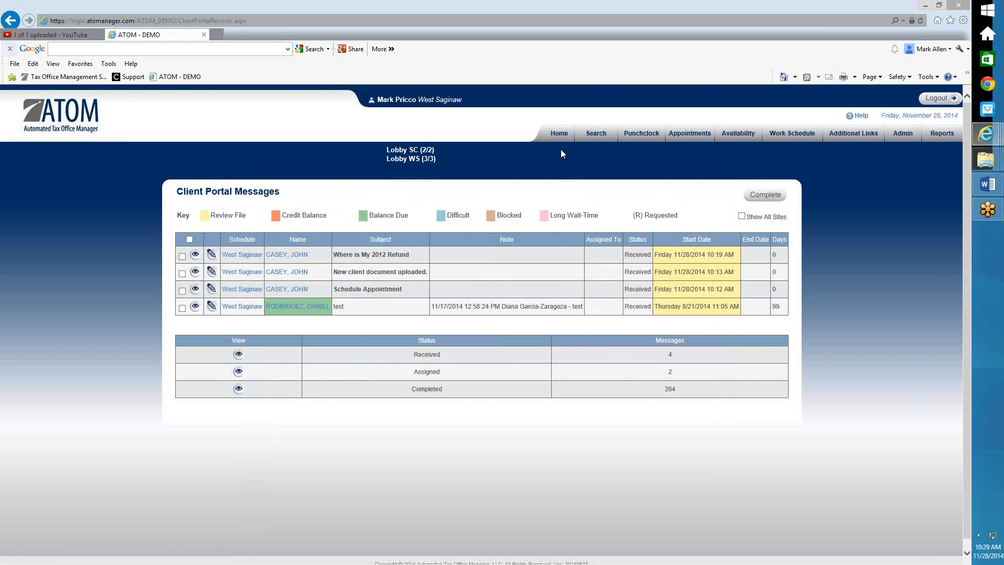
left_click(559, 133)
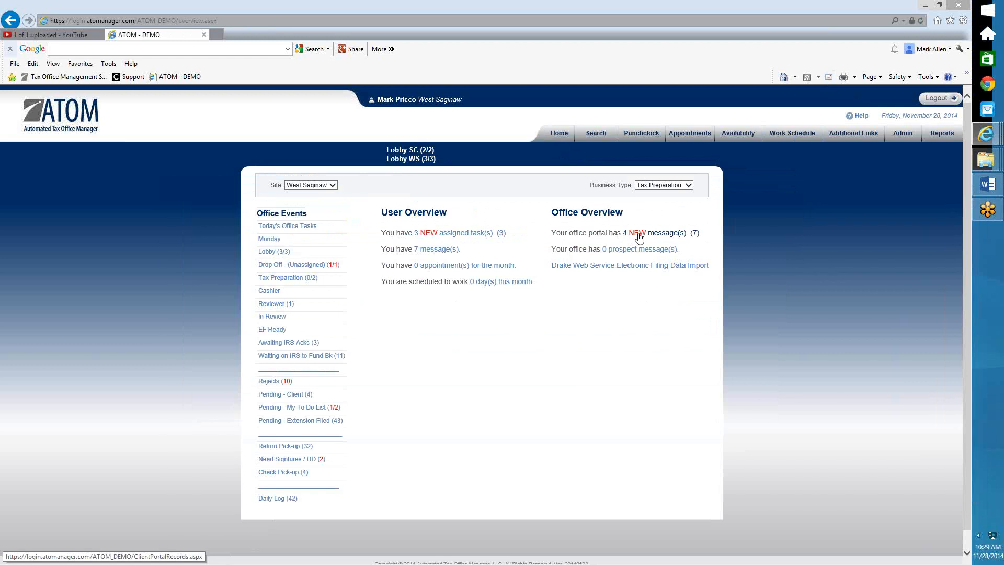
left_click(639, 238)
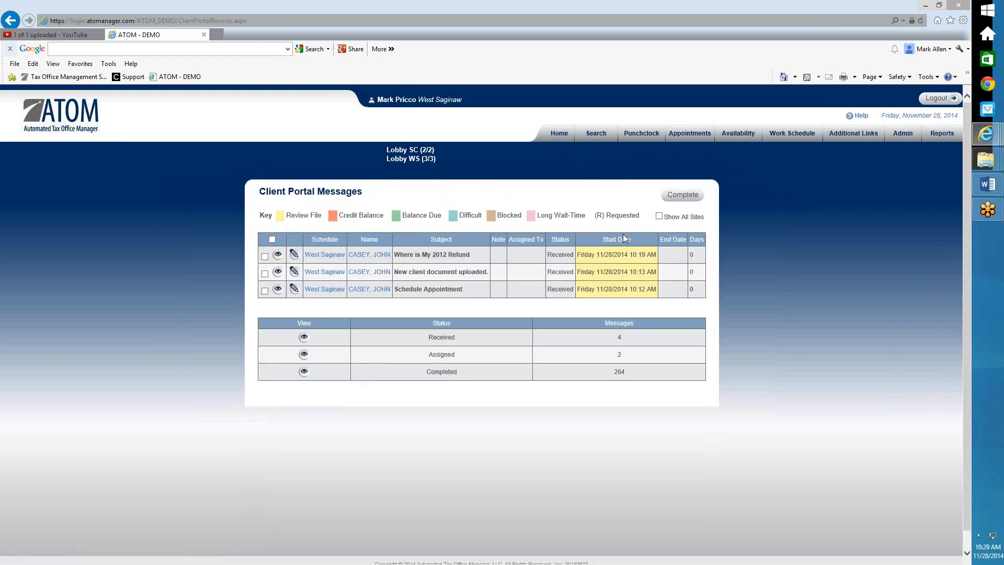
left_click(659, 216)
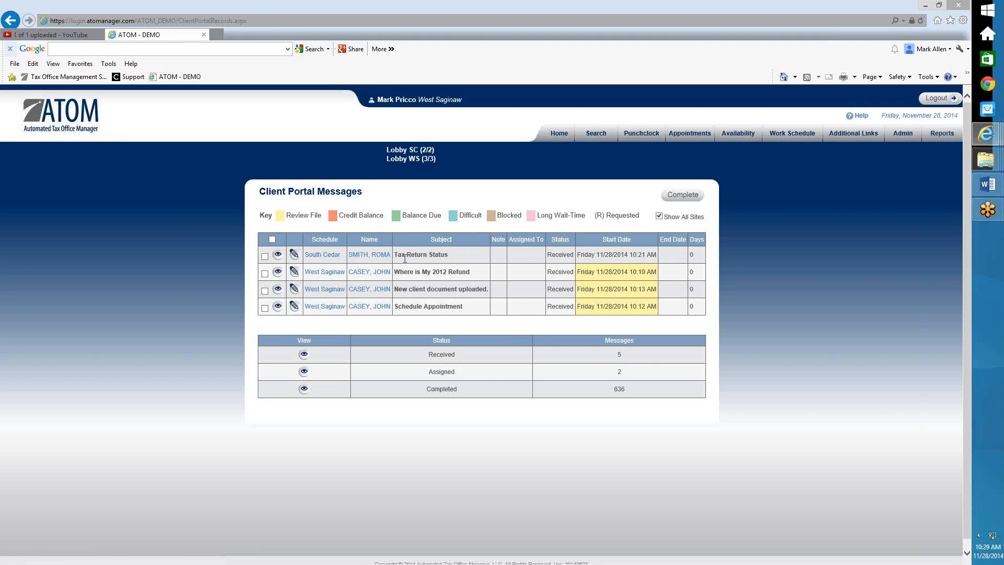
Give the South Cedar message a timestamped note 'Can you please research this', assign a staff member, and save
left_click(293, 256)
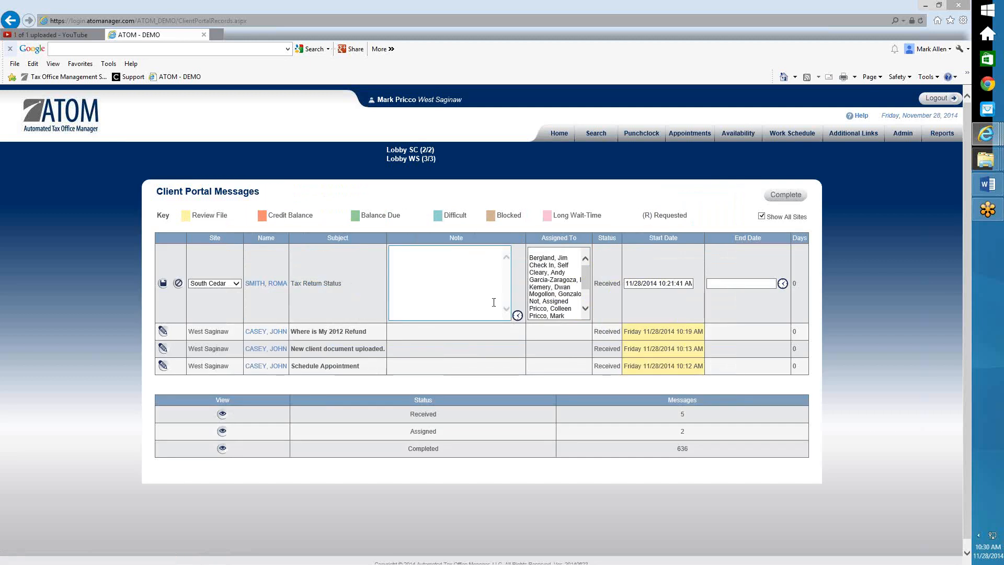
left_click(519, 315)
left_click(499, 251)
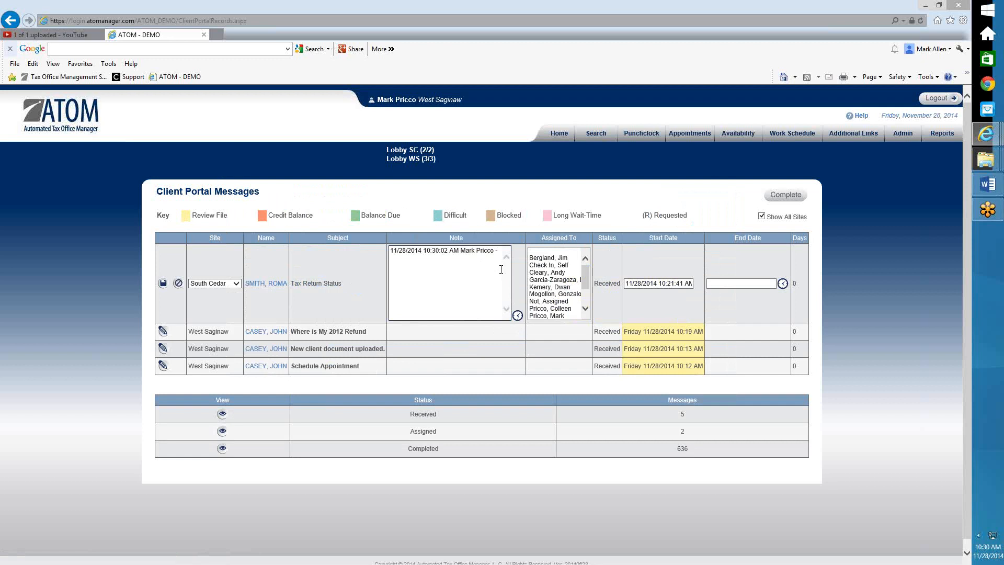
type("Can you please research this/")
left_click(555, 280)
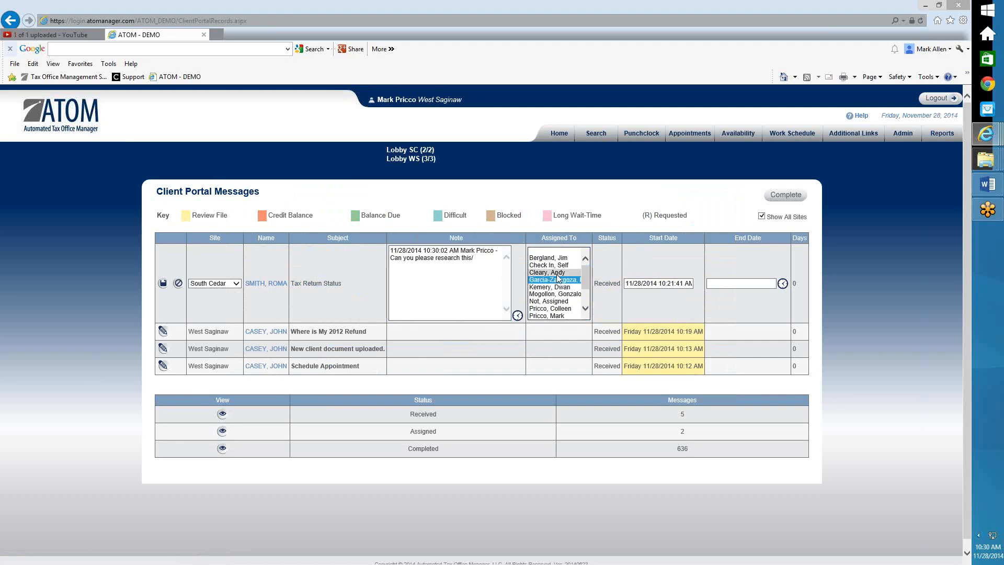
left_click(547, 273)
left_click(163, 283)
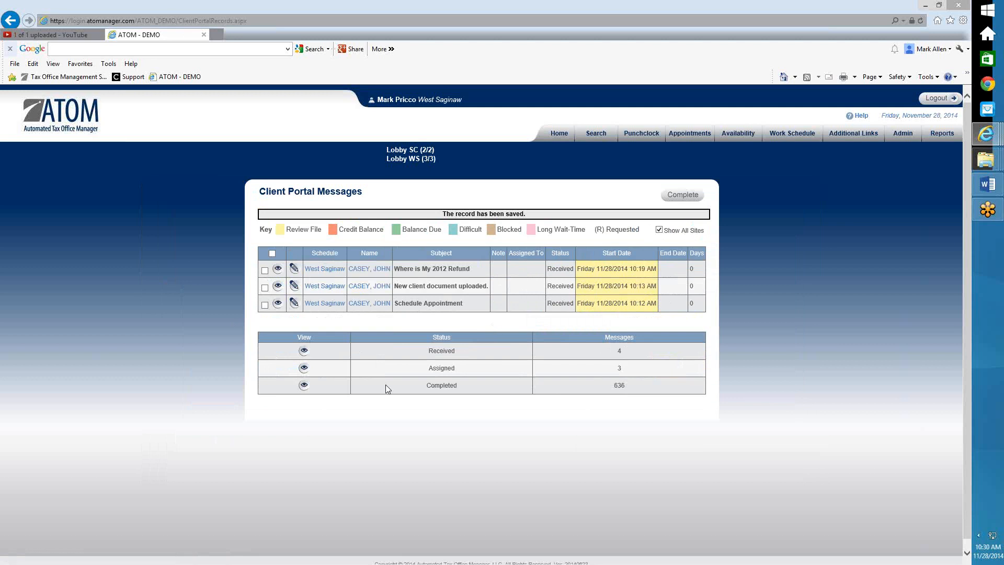
left_click(304, 369)
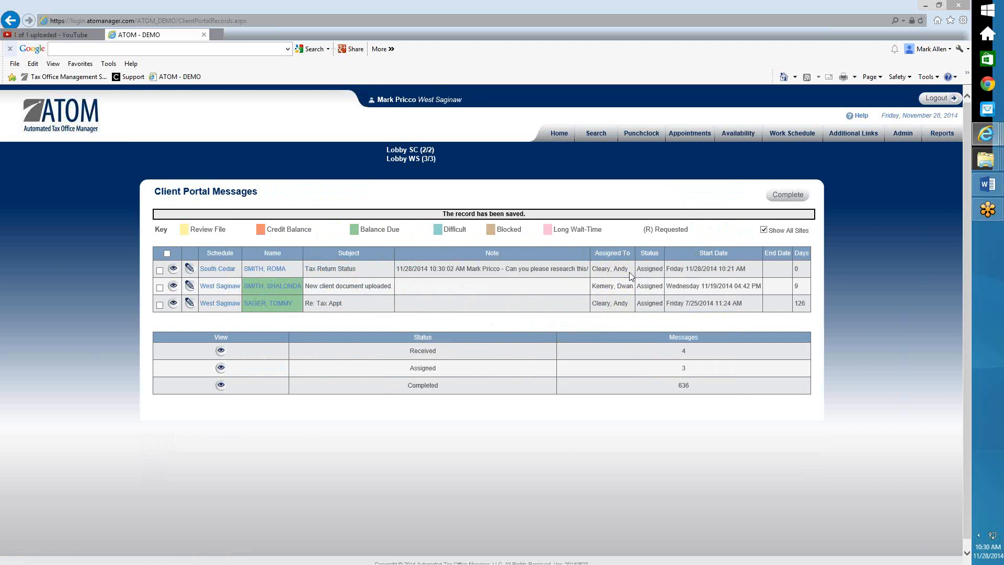
left_click(565, 134)
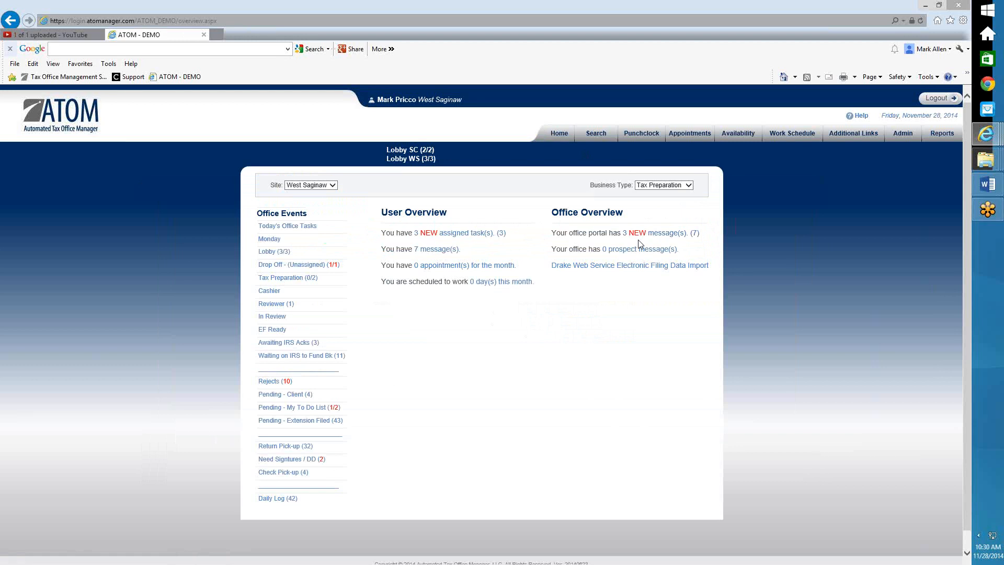
left_click(639, 237)
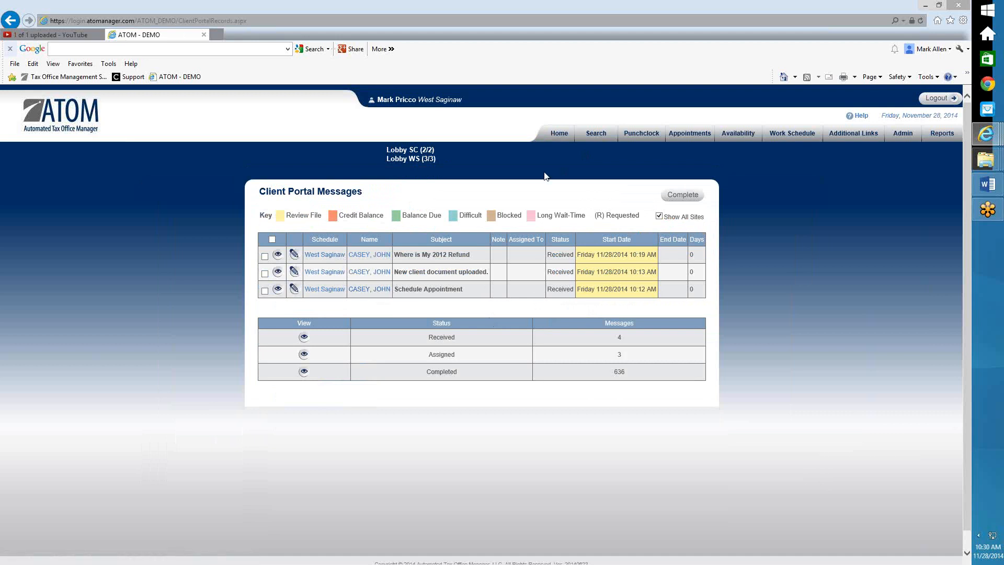
left_click(559, 134)
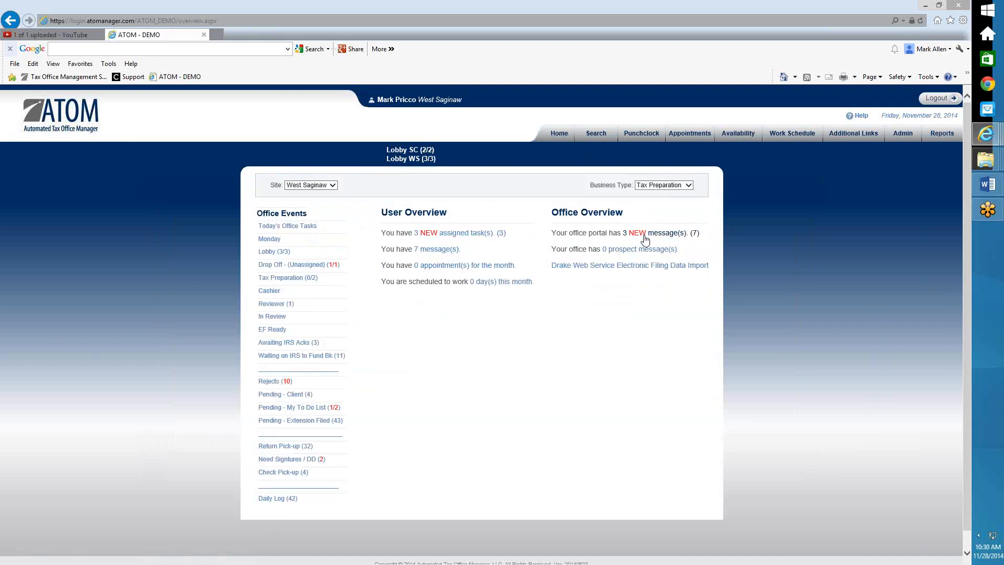
left_click(639, 235)
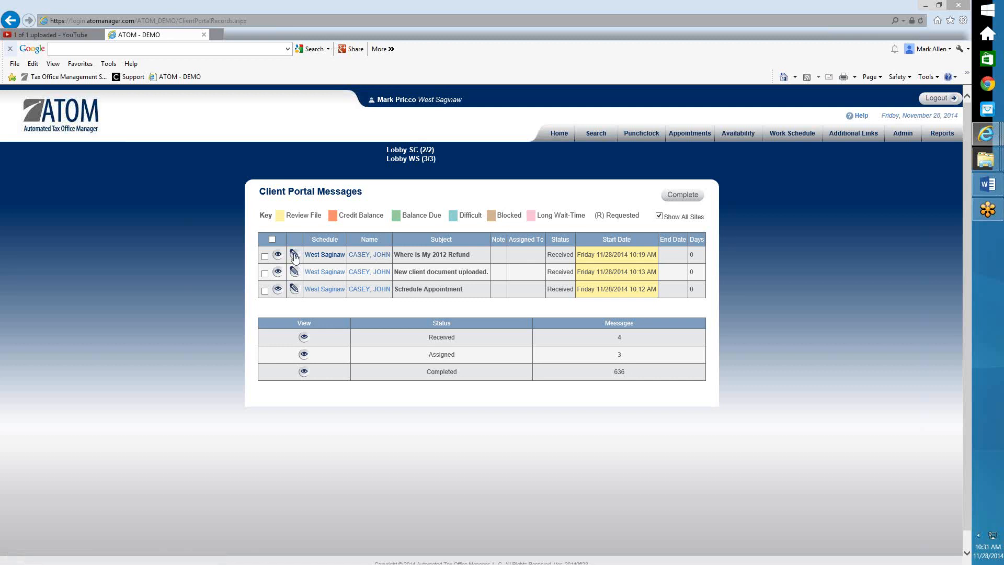
Reply 'Should be there by Friday' to the Where is My 2012 Refund message and send it
left_click(278, 255)
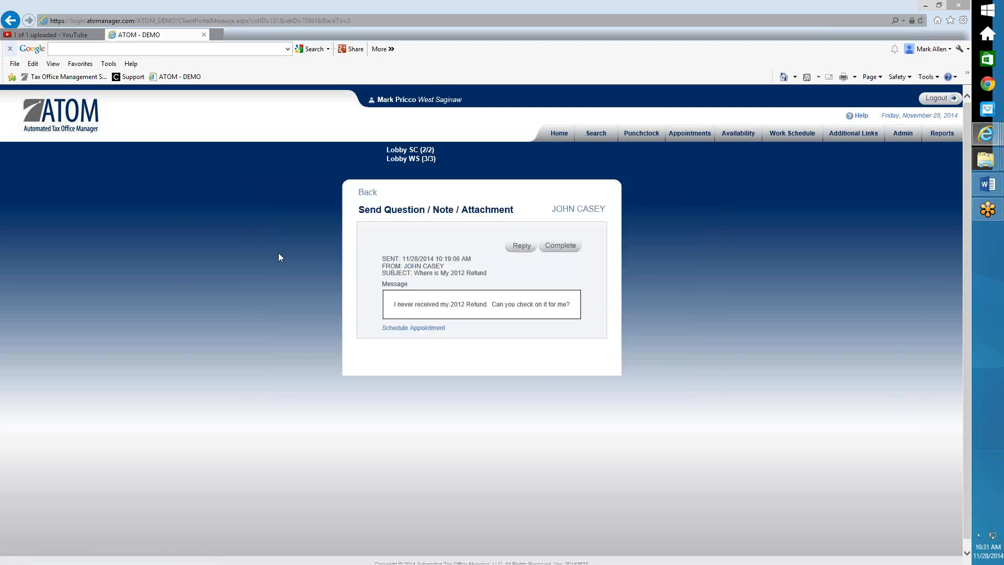
left_click(521, 246)
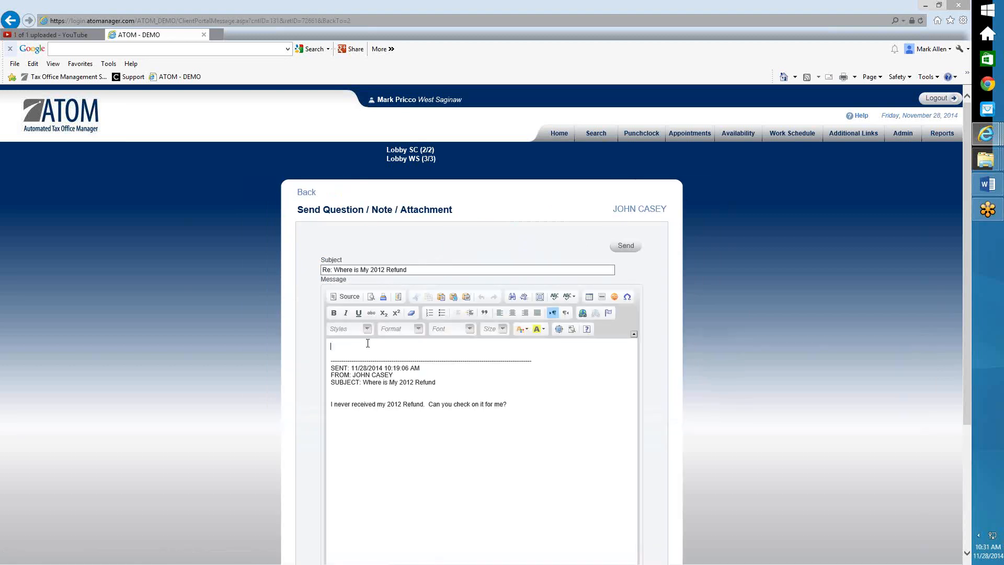
type("Shuji")
type("ld be there by Friday.")
left_click(625, 247)
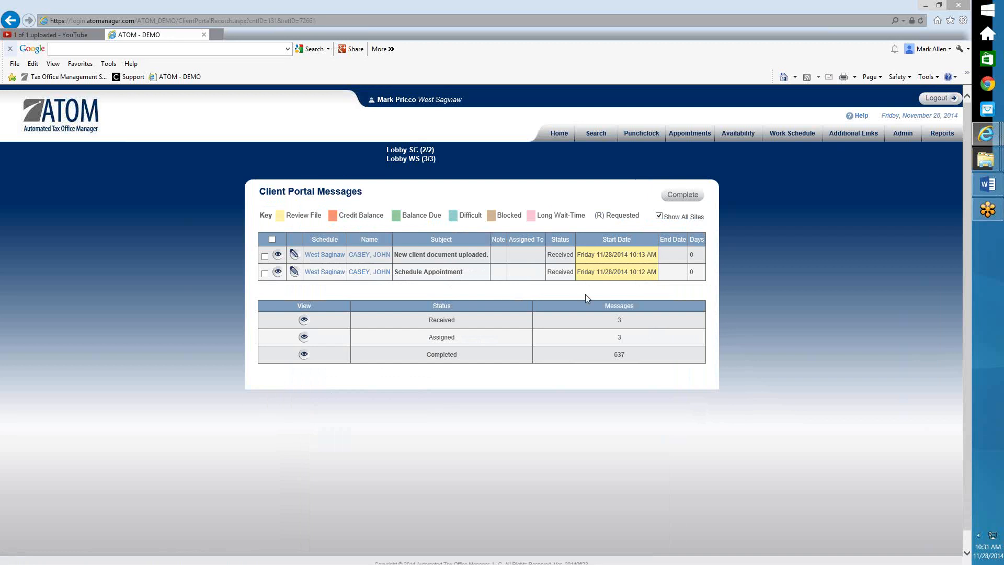
left_click(560, 134)
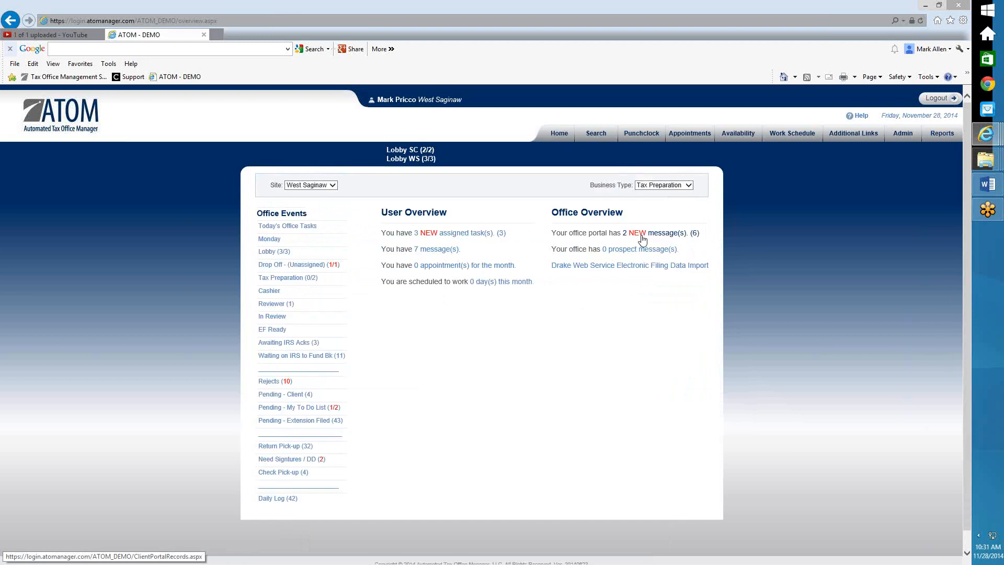
left_click(639, 234)
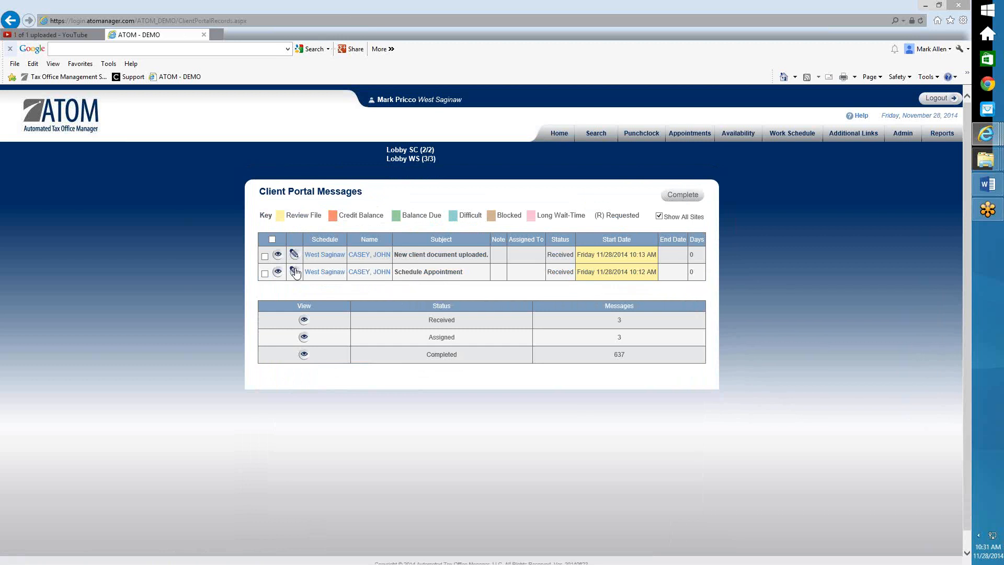
left_click(278, 272)
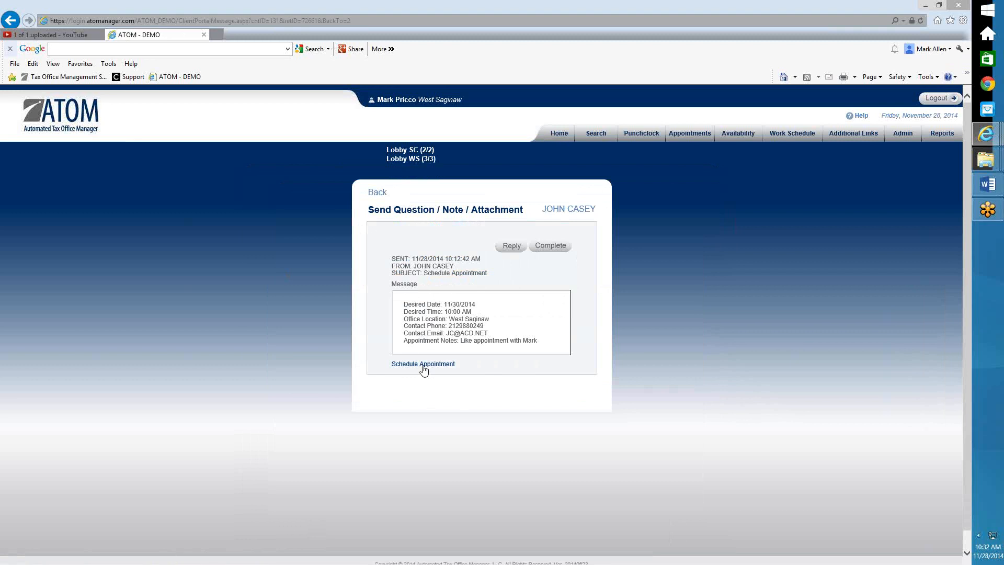
left_click(378, 193)
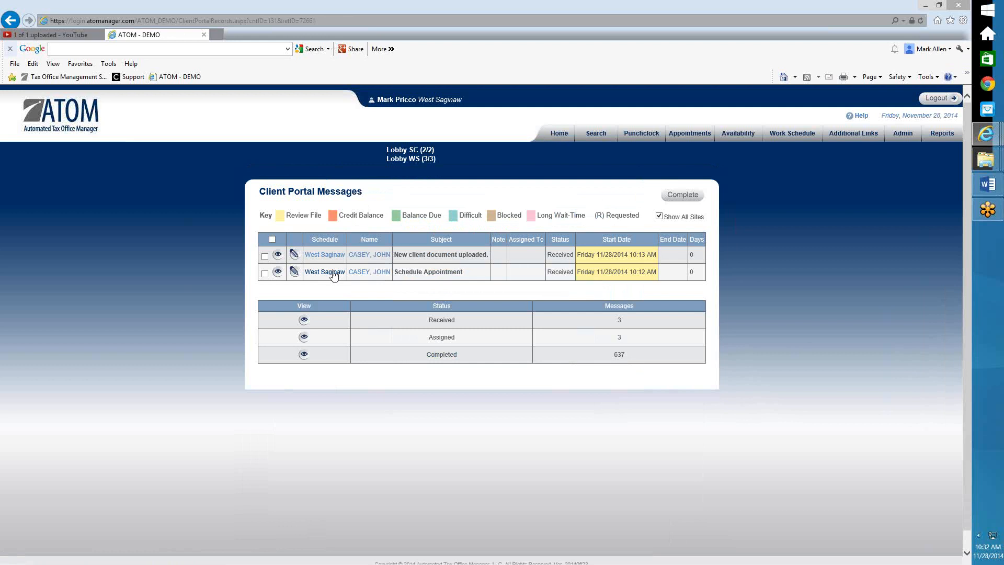
Schedule the requested appointment for December 1 as Tax Preparation starting at 10:00 AM
left_click(325, 271)
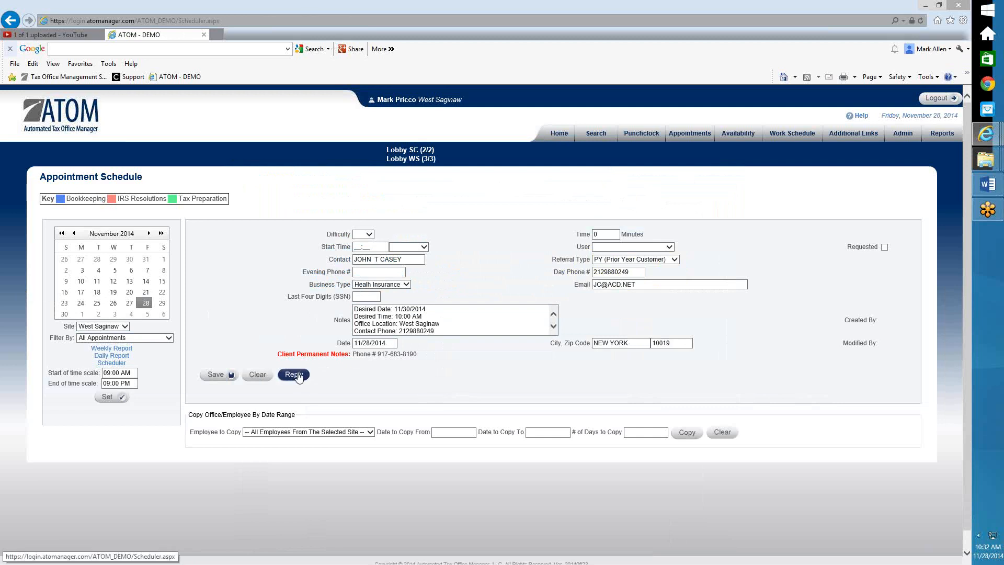
left_click(82, 315)
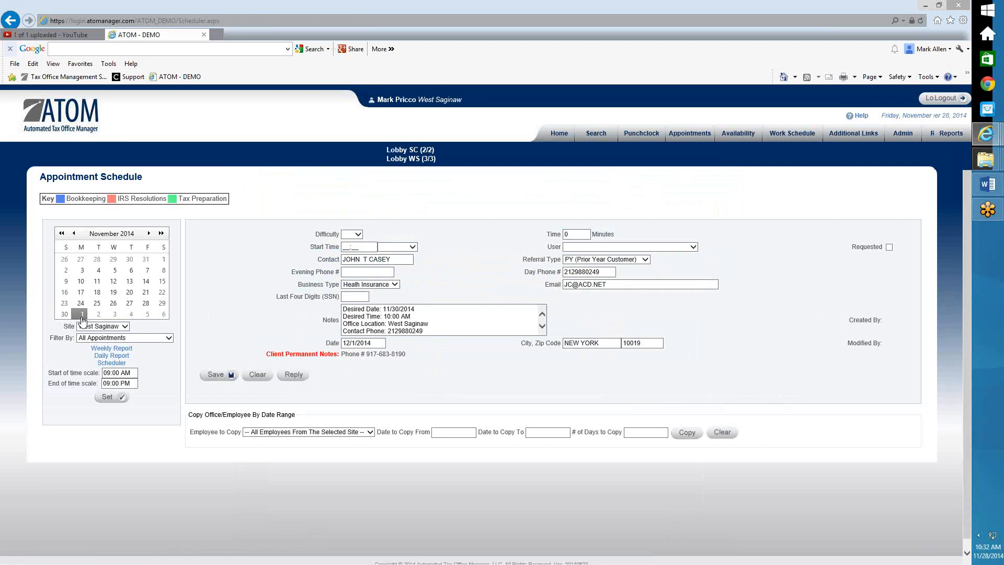
left_click(395, 284)
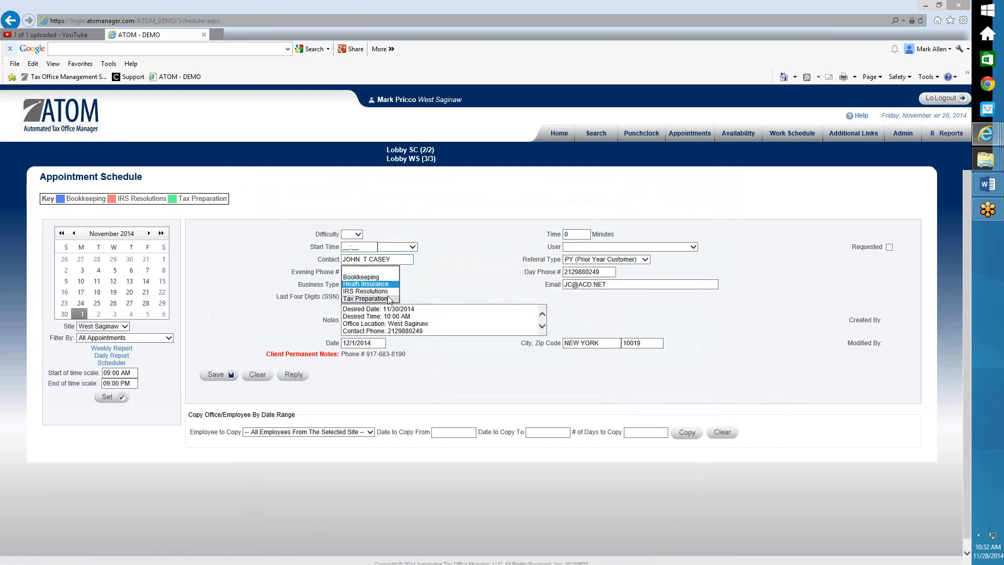
left_click(388, 299)
left_click(413, 247)
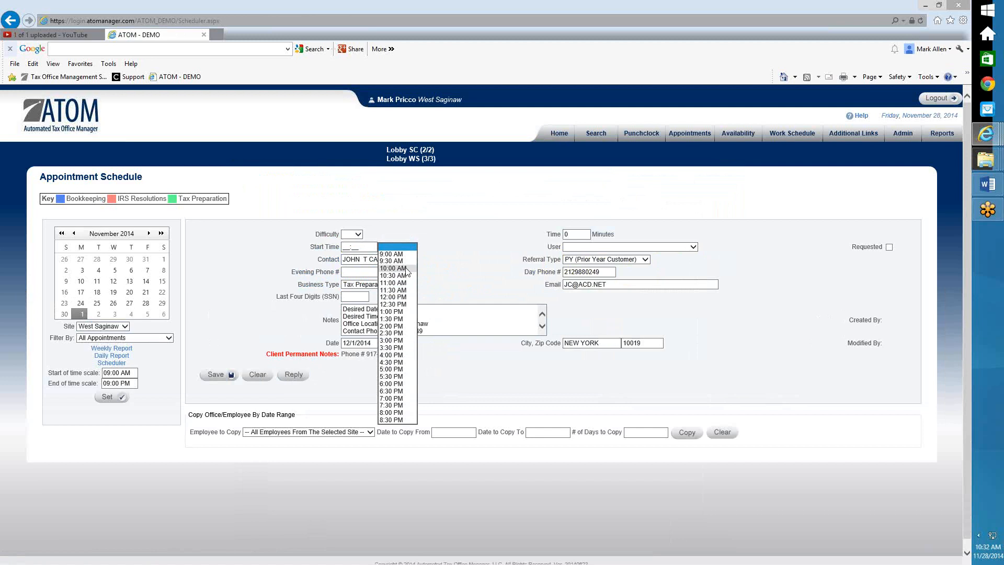
left_click(458, 294)
left_click(402, 250)
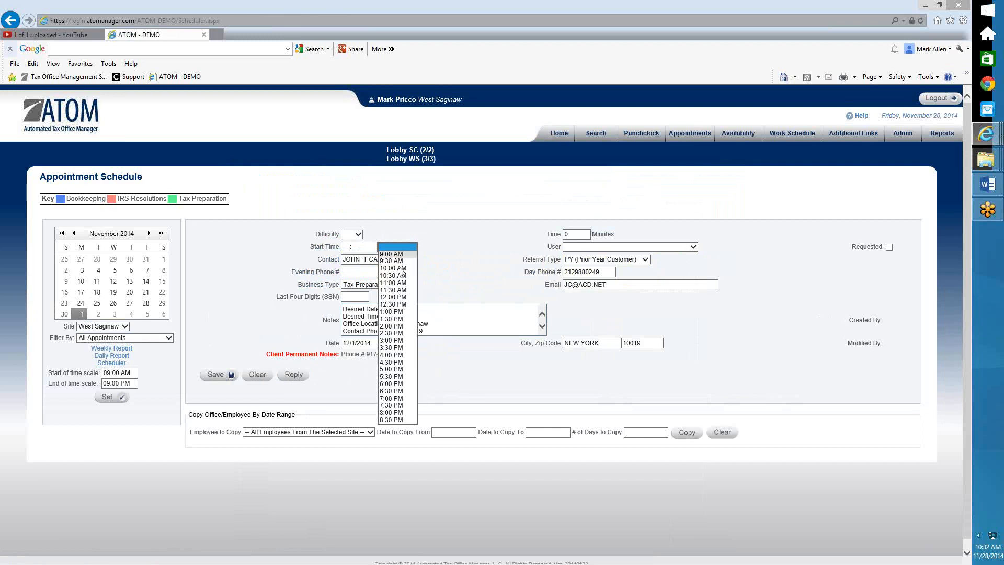
left_click(398, 268)
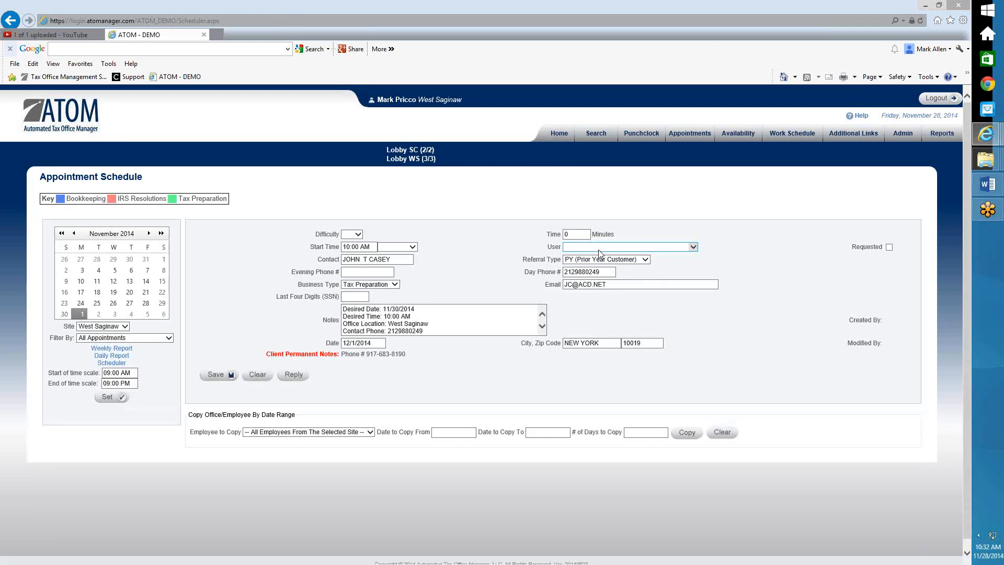
Assign the appointment to the preparer with a 30-minute length and save it
left_click(598, 250)
left_click(602, 268)
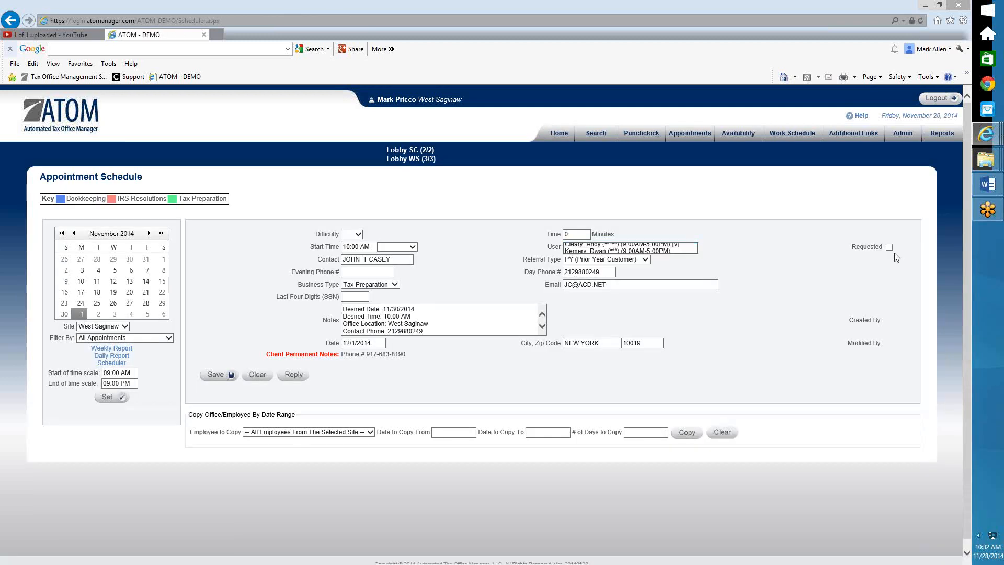
left_click(889, 247)
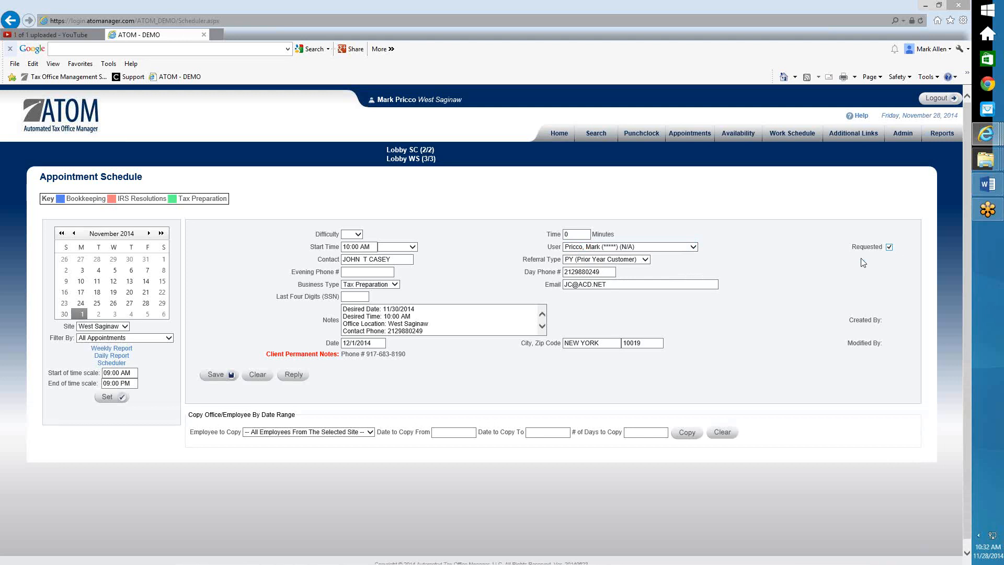
left_click(357, 234)
left_click(573, 234)
left_click_drag(572, 235, 533, 239)
type("30")
left_click(224, 378)
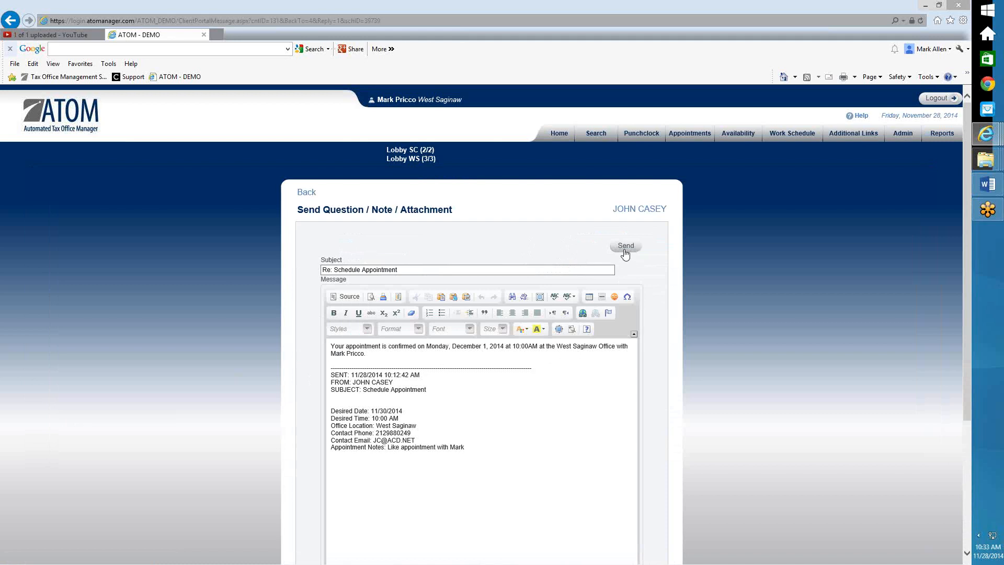
Send the Monday, December 1, 2014 10:00 AM confirmation reply and return to Home
left_click(625, 250)
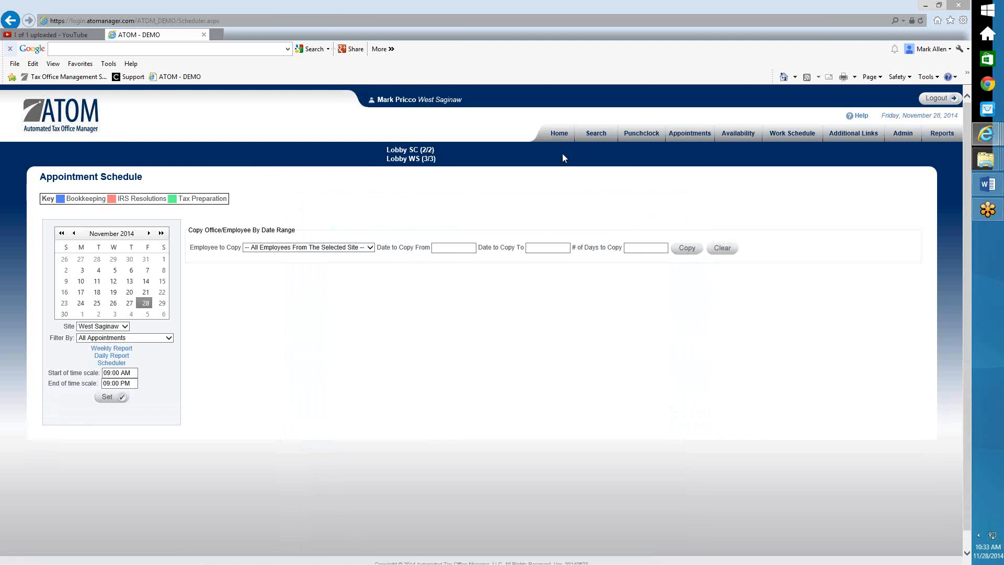
left_click(559, 133)
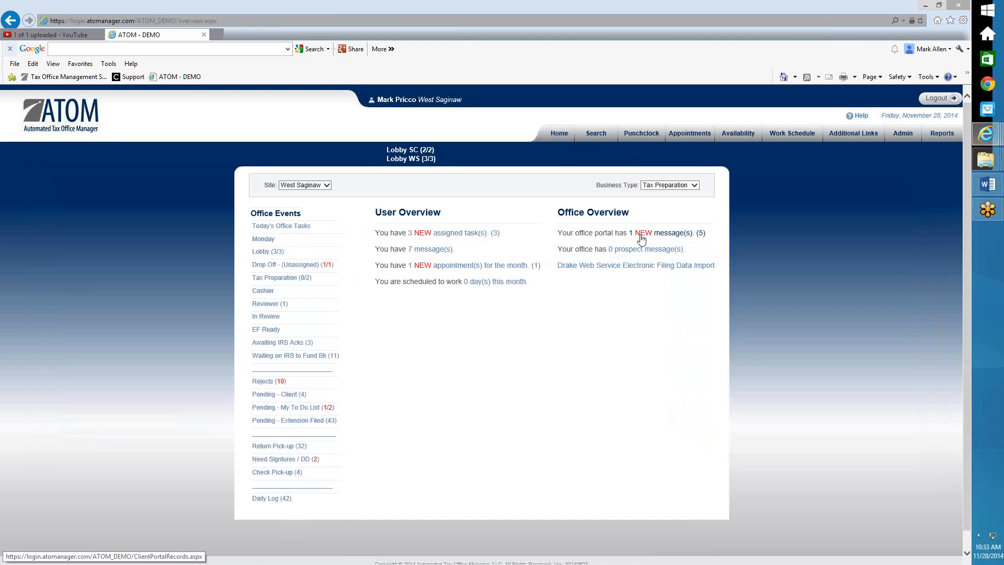
View the 'New client document uploaded' message about the W-2 Home Depot upload
left_click(642, 238)
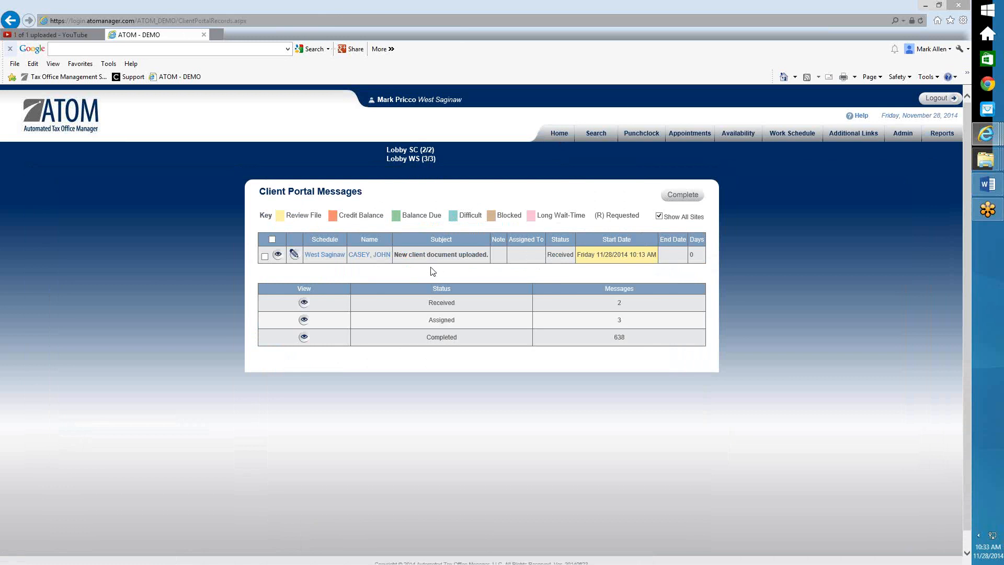
left_click(278, 256)
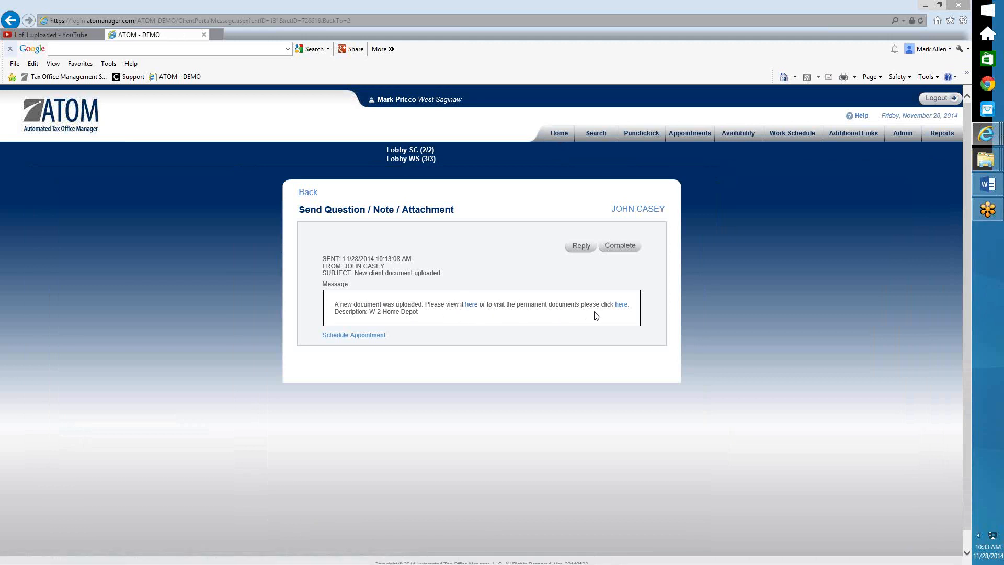
left_click(620, 246)
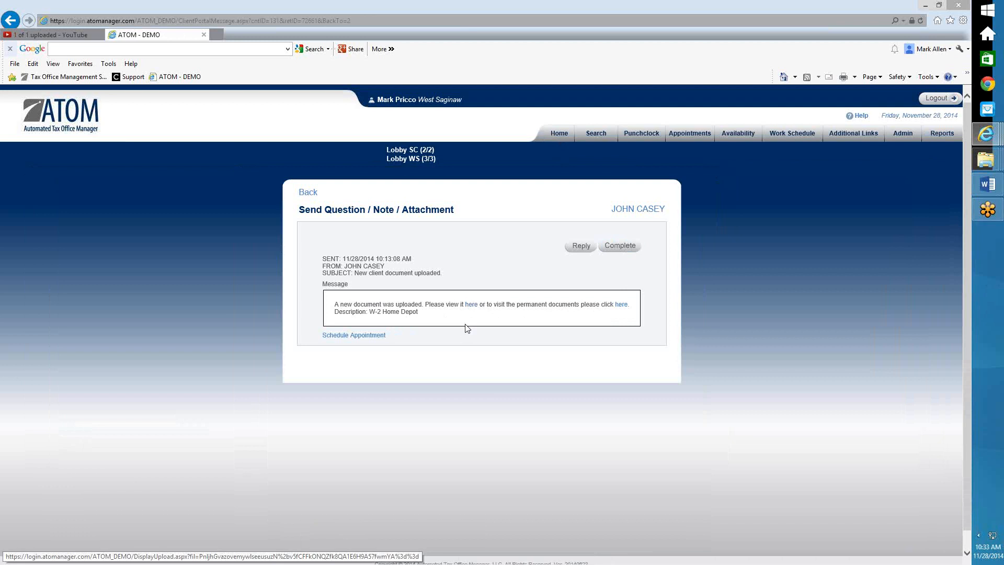
Open the sending client's File Information page from their name link
left_click(628, 211)
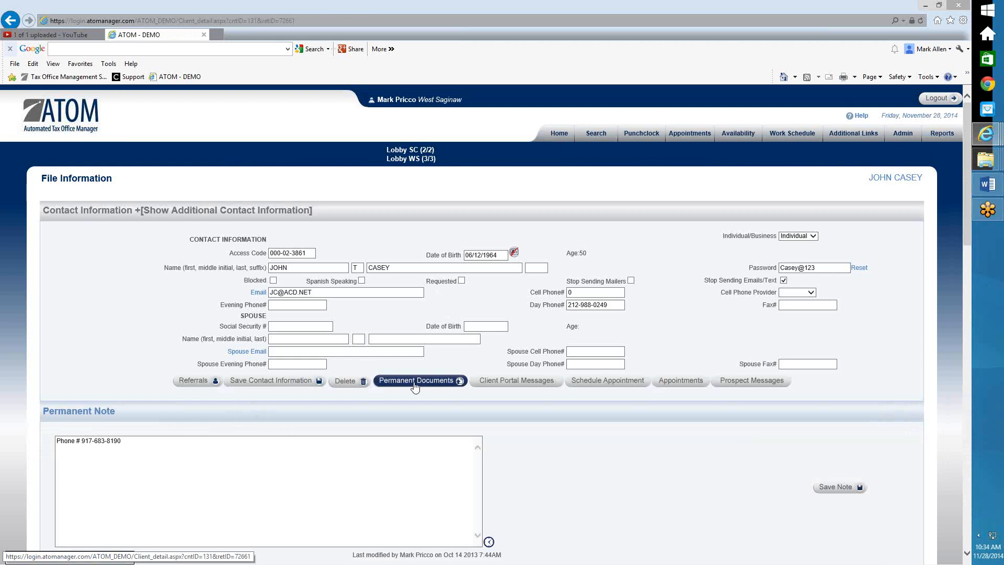
Move the W-2 Home Depot PDF from Permanent Documents to the 2012 (Tax Preparation) year, then return to the file
left_click(414, 385)
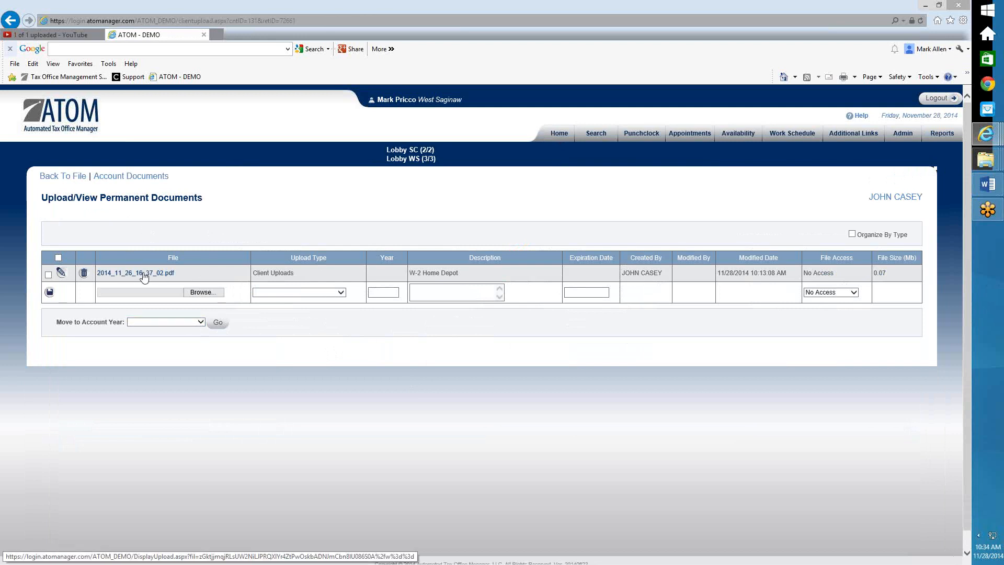
left_click(186, 323)
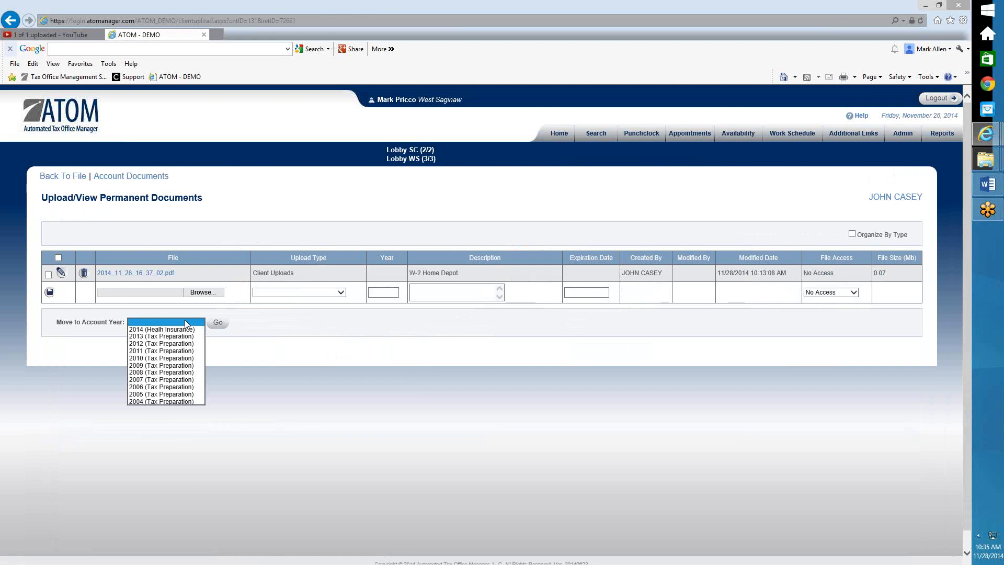
left_click(166, 345)
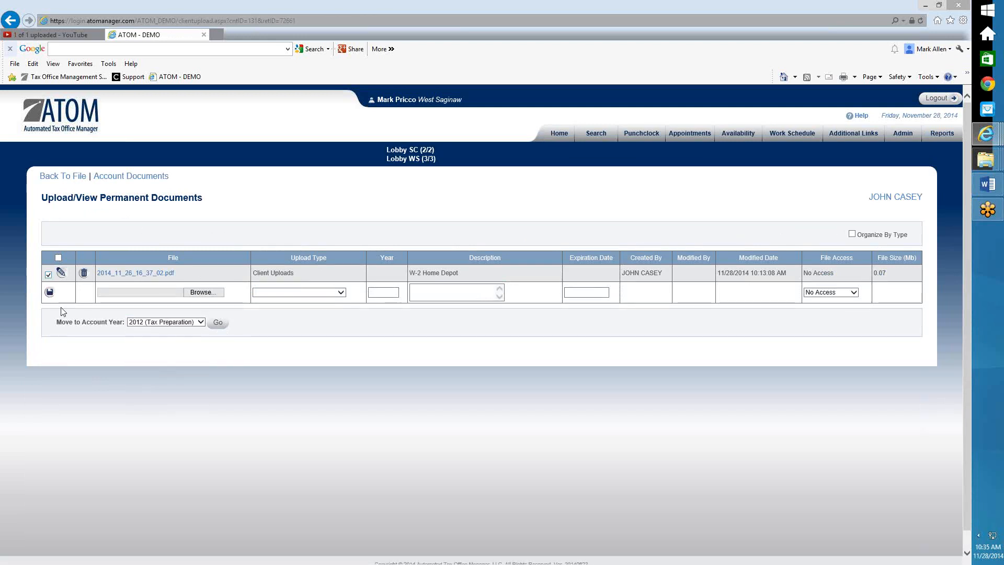
left_click(217, 324)
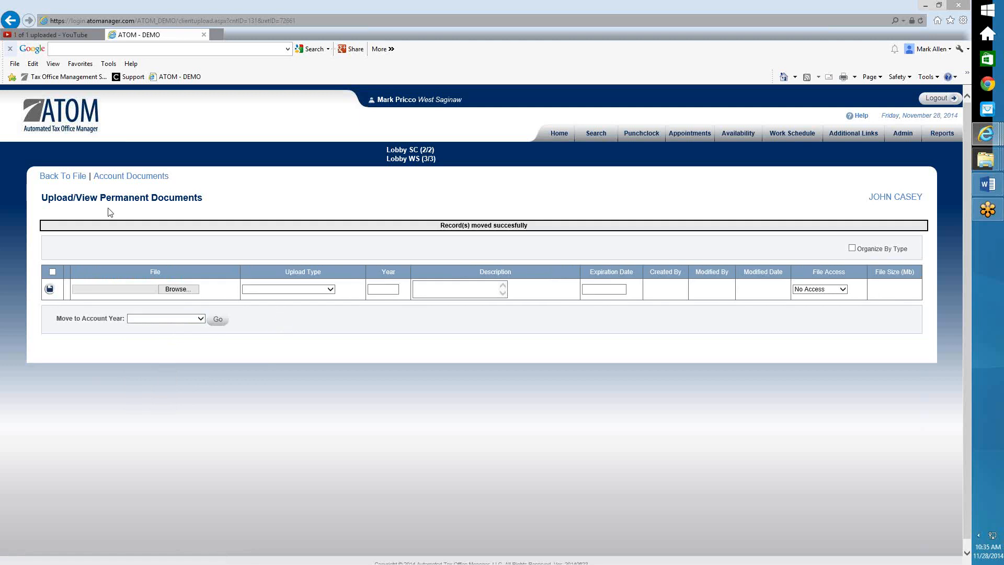
left_click(73, 179)
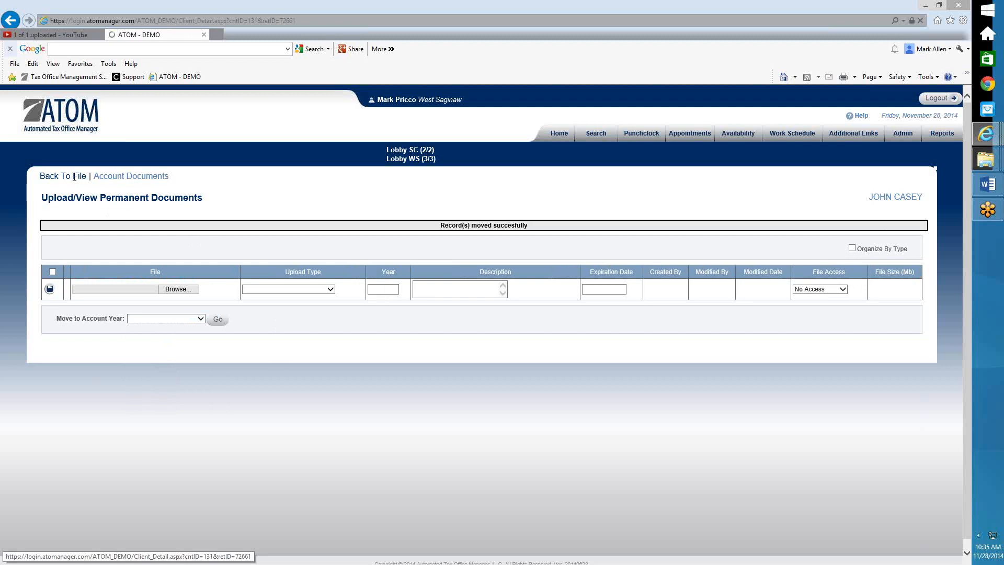
Show all of the client's account years under Other Accounts and open the 2012 Docs folder
scroll(236, 406, "down", 12)
scroll(227, 435, "down", 6)
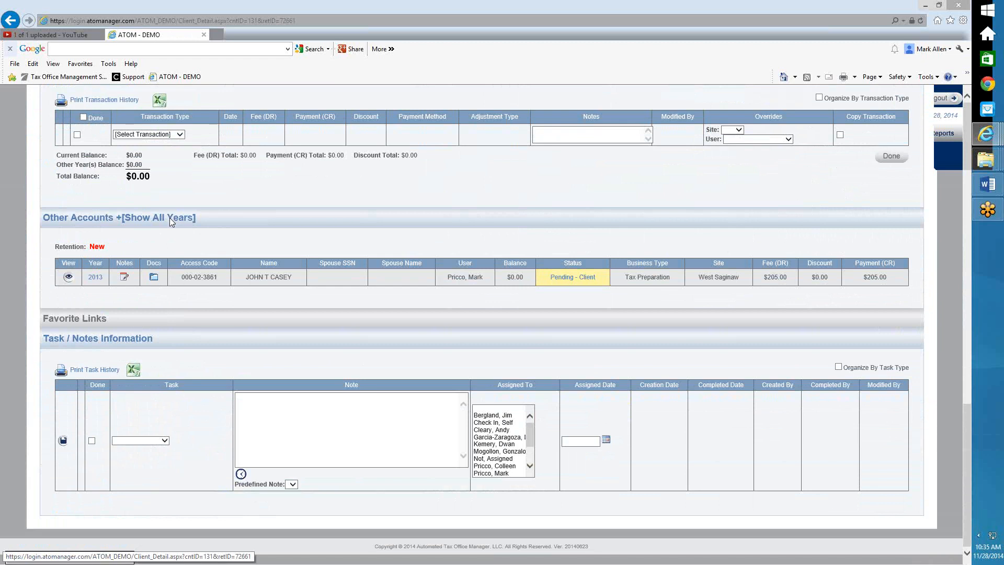
left_click(170, 217)
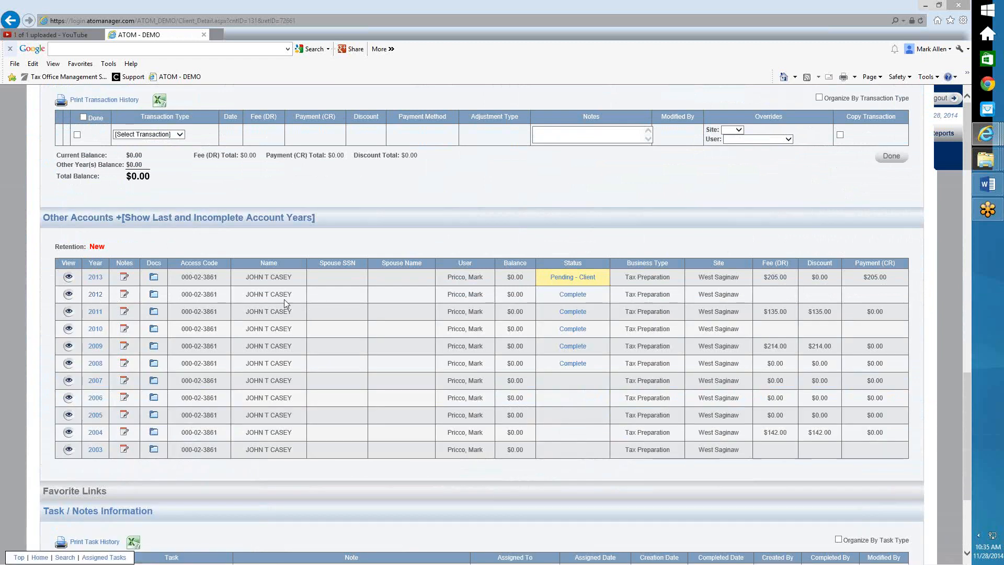
left_click(153, 295)
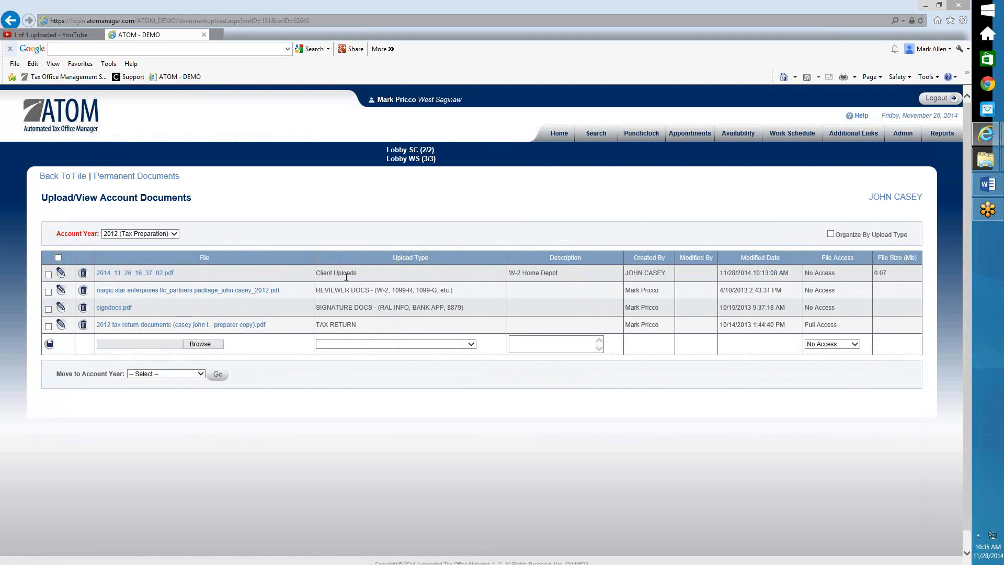
Set the W-2 Home Depot file's upload type to REVIEWER DOCS (W-2, 1099-R, 1099-G, etc.) and save
left_click(60, 274)
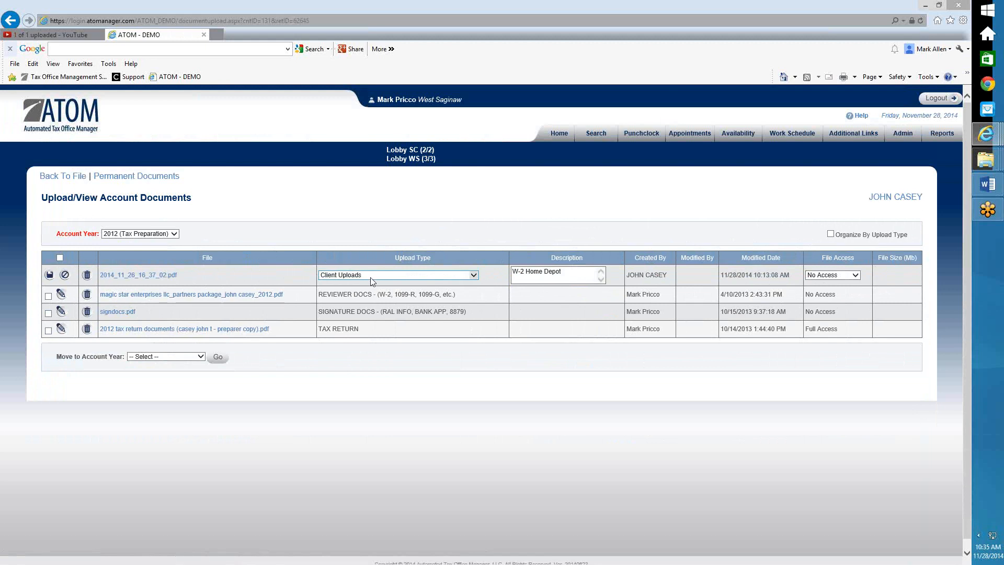
left_click(373, 275)
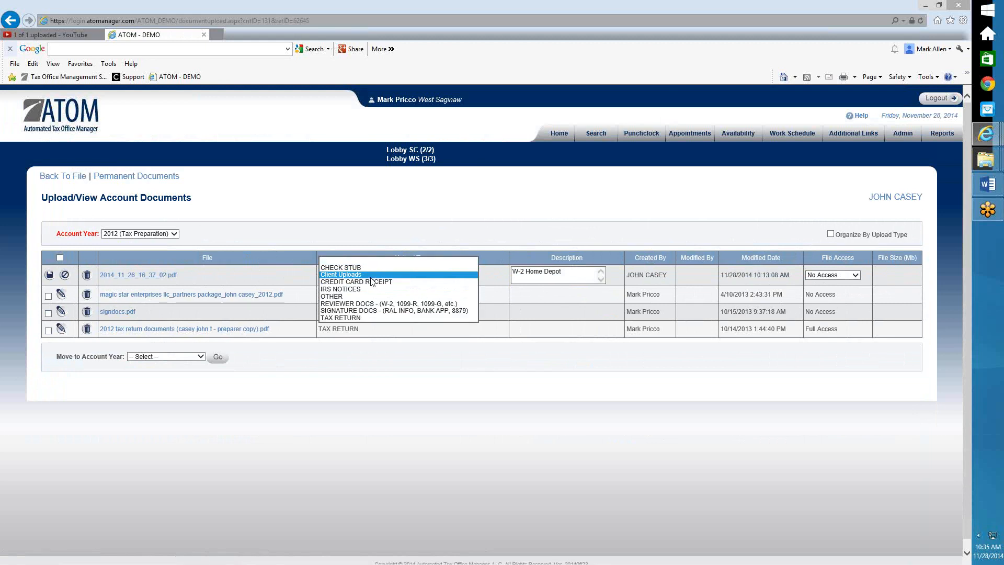
left_click(369, 305)
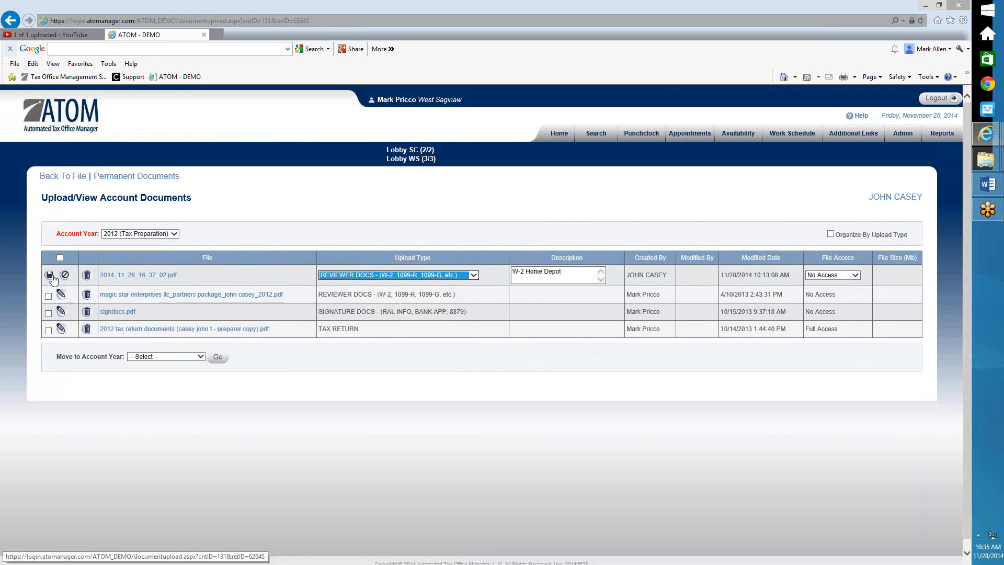
left_click(49, 275)
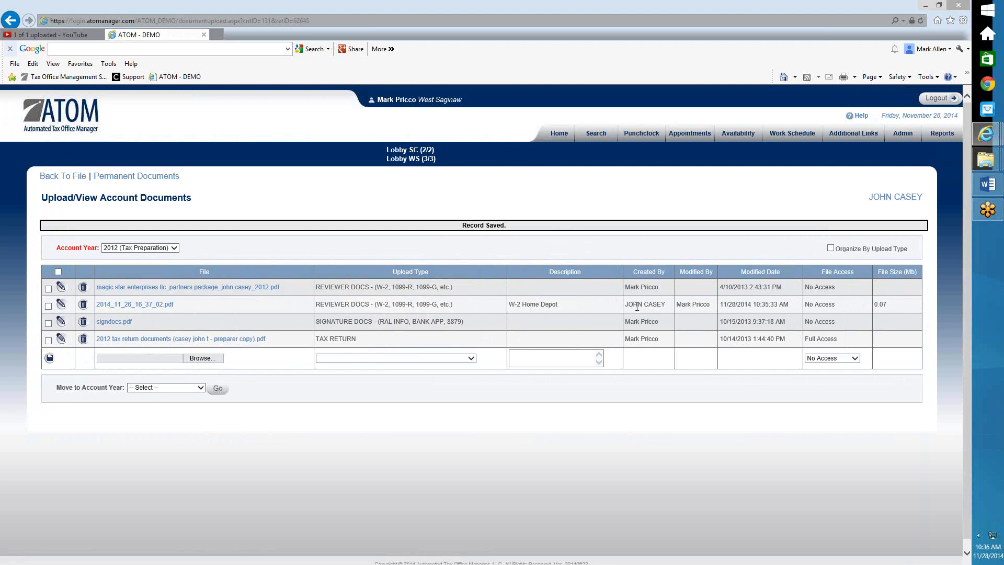
left_click_drag(626, 304, 666, 309)
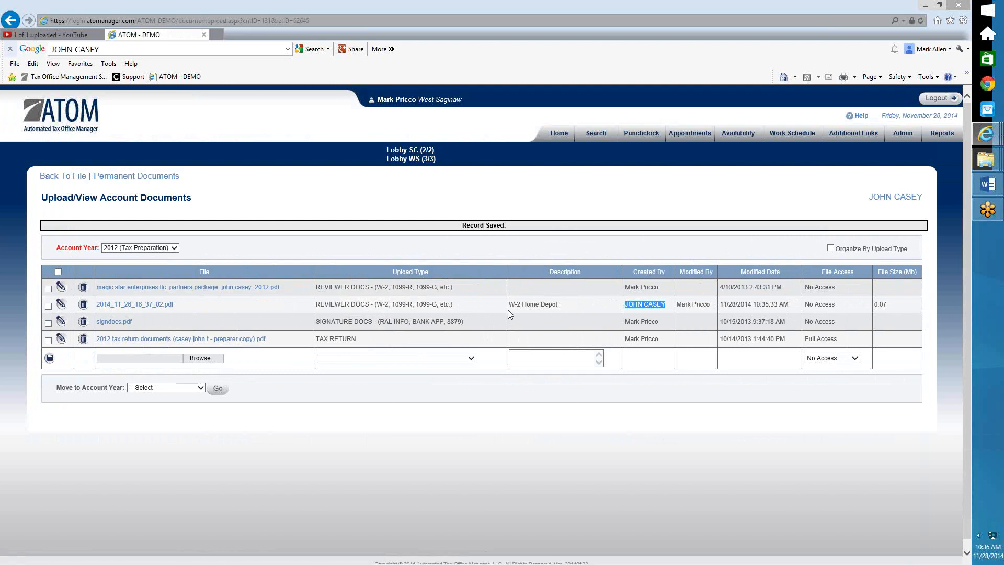
Complete the document-upload message from the new portal messages list, emptying it and bringing completed to 639
left_click(559, 137)
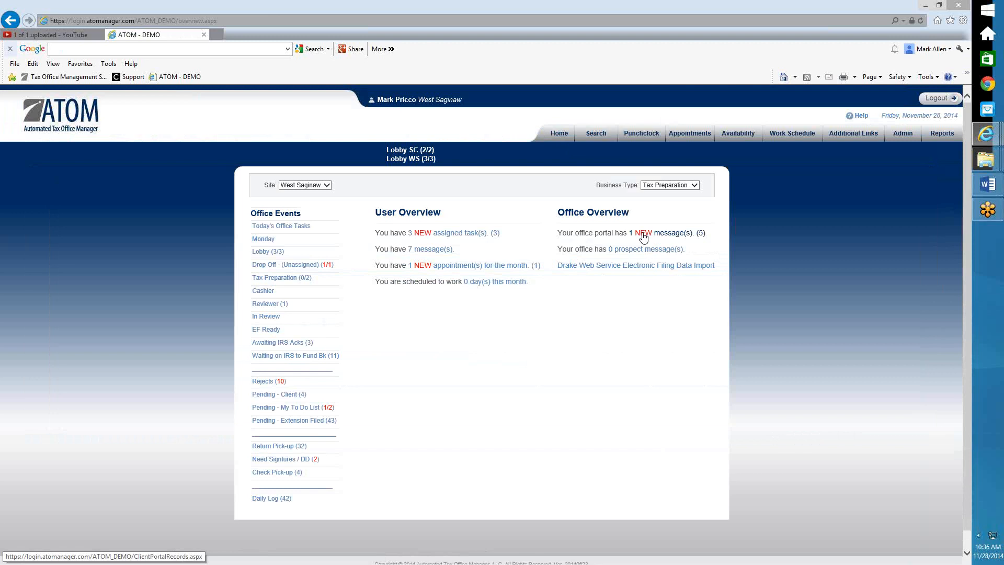
left_click(643, 235)
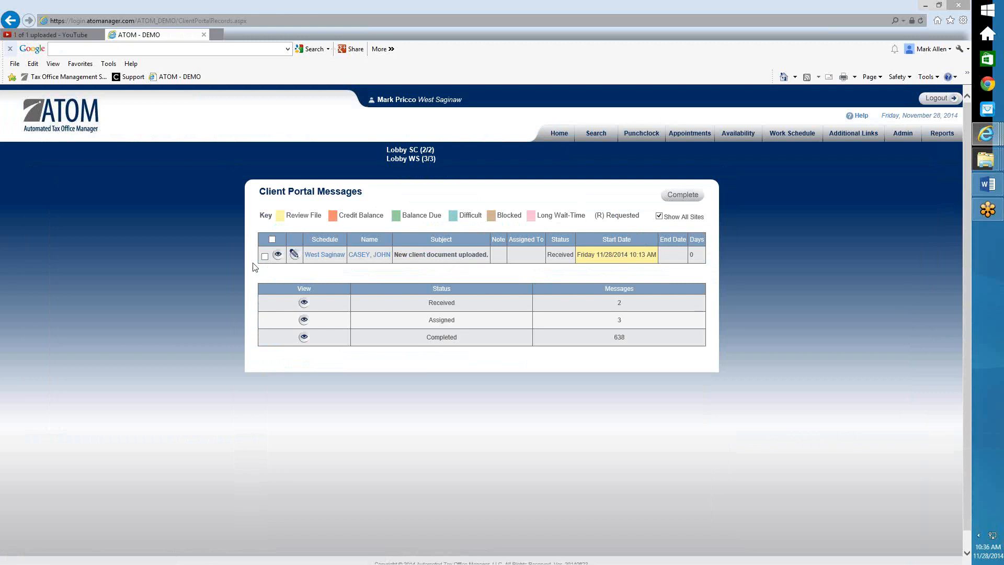
left_click(265, 256)
left_click(684, 199)
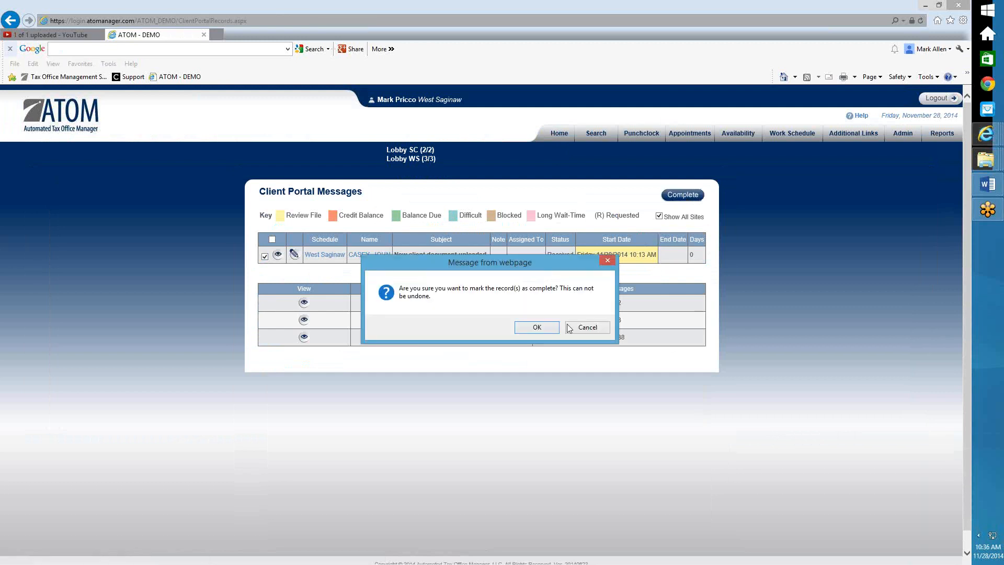
left_click(541, 327)
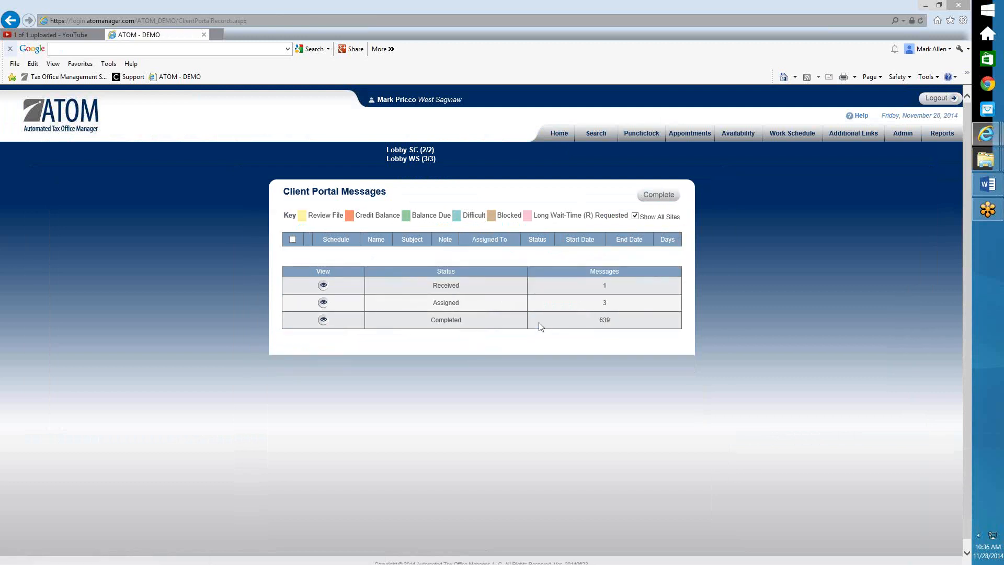